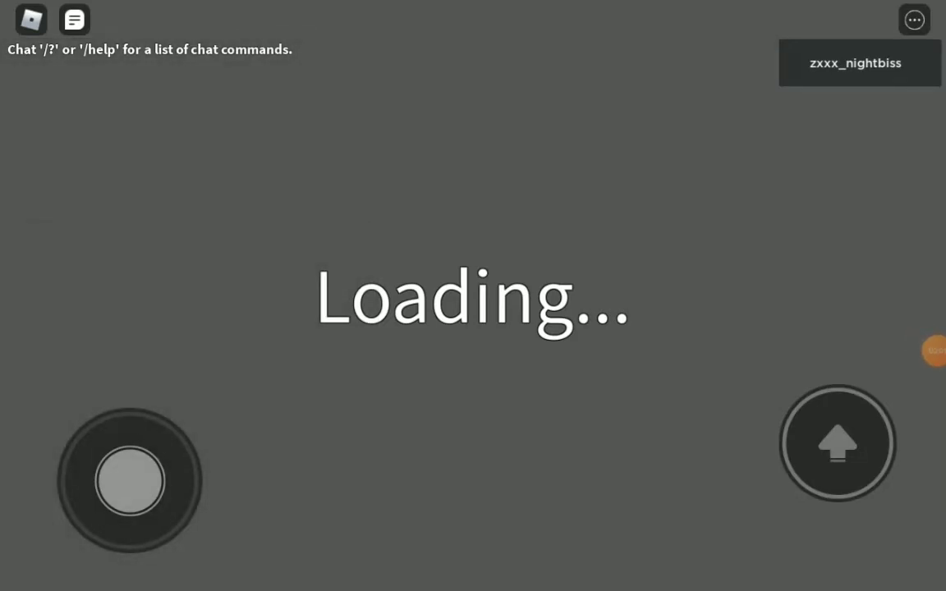
# Nudge the camera while the survey game loads and its intro messages play
pyautogui.moveTo(129, 481); pyautogui.dragTo(123, 526)
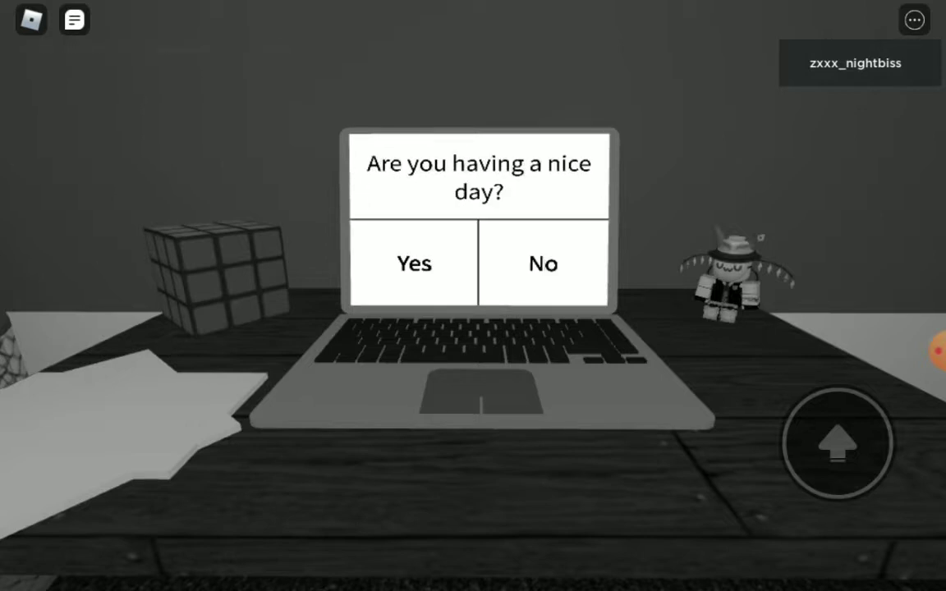
# Answer the nice-day, looked-around (No) and surroundings (Yes) questions, turning to scan the room
pyautogui.click(414, 263)
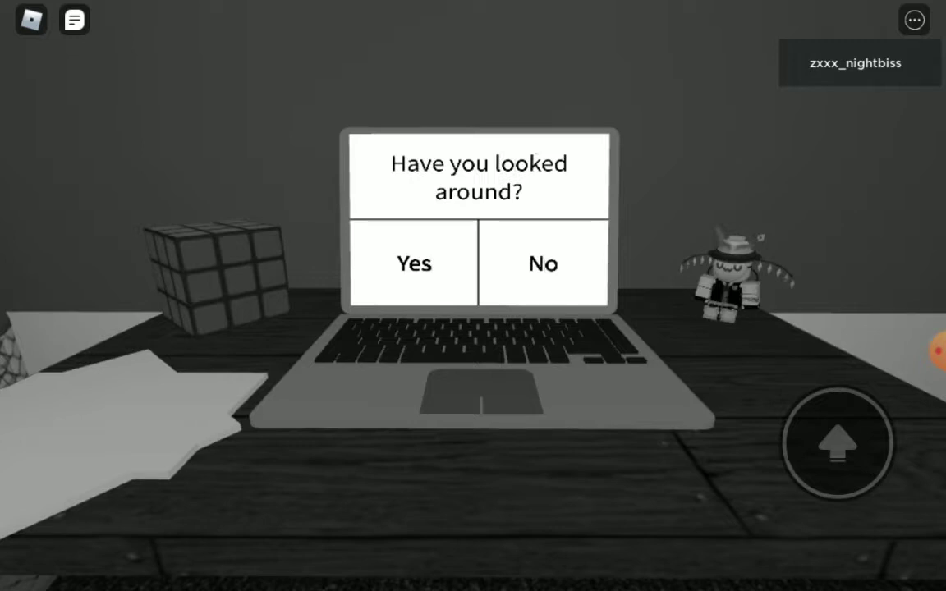
pyautogui.click(543, 263)
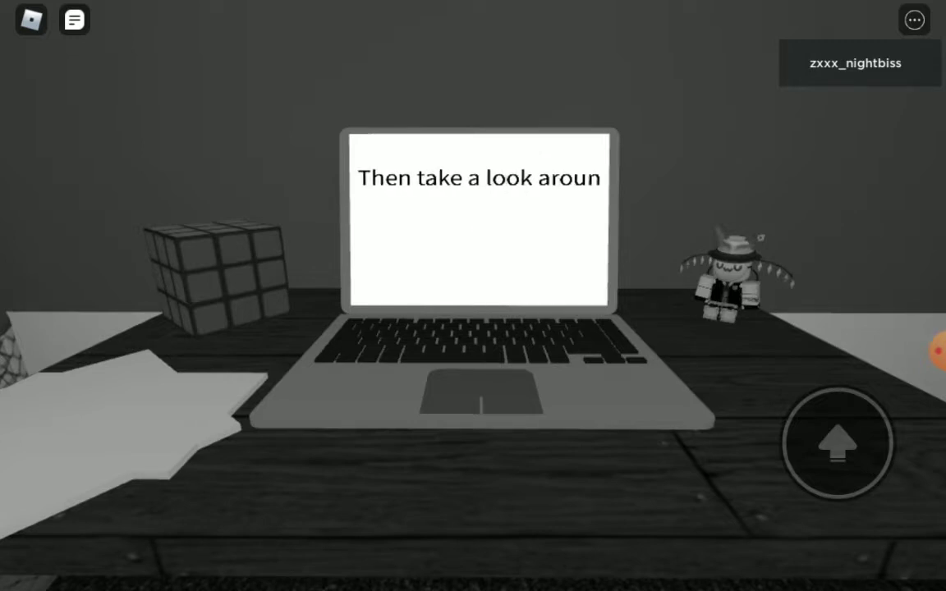
pyautogui.moveTo(473, 295); pyautogui.dragTo(164, 295)
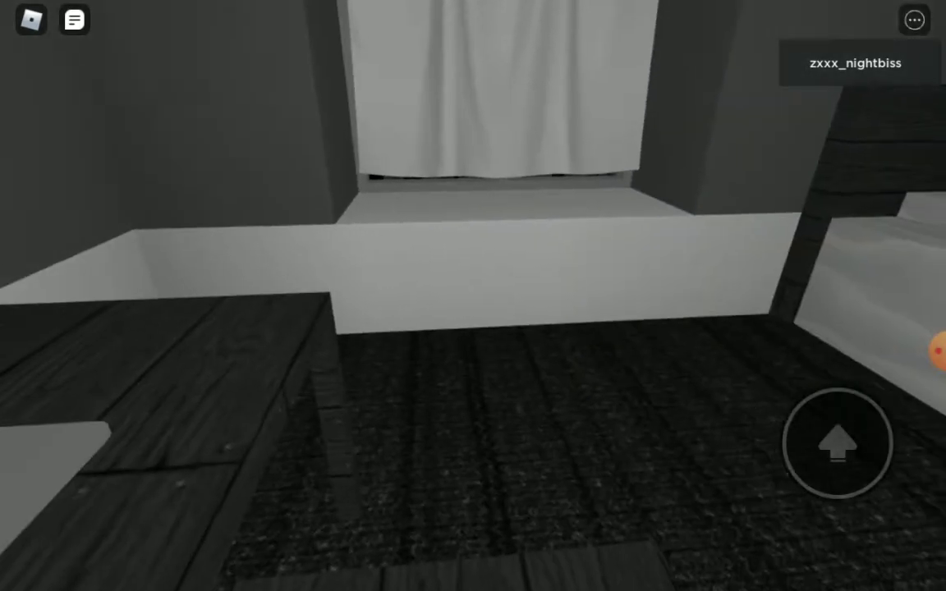
pyautogui.moveTo(473, 296); pyautogui.dragTo(164, 295)
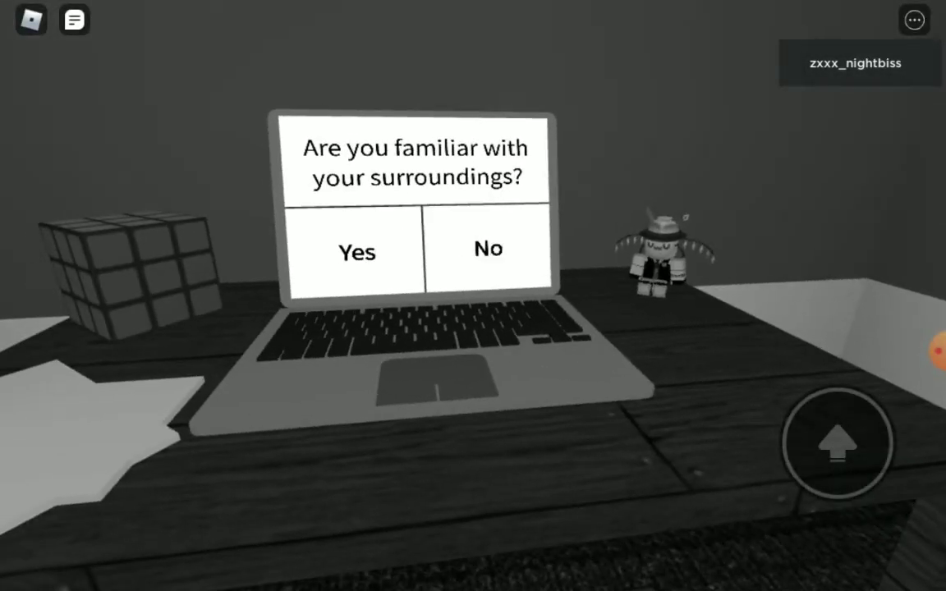
pyautogui.click(356, 252)
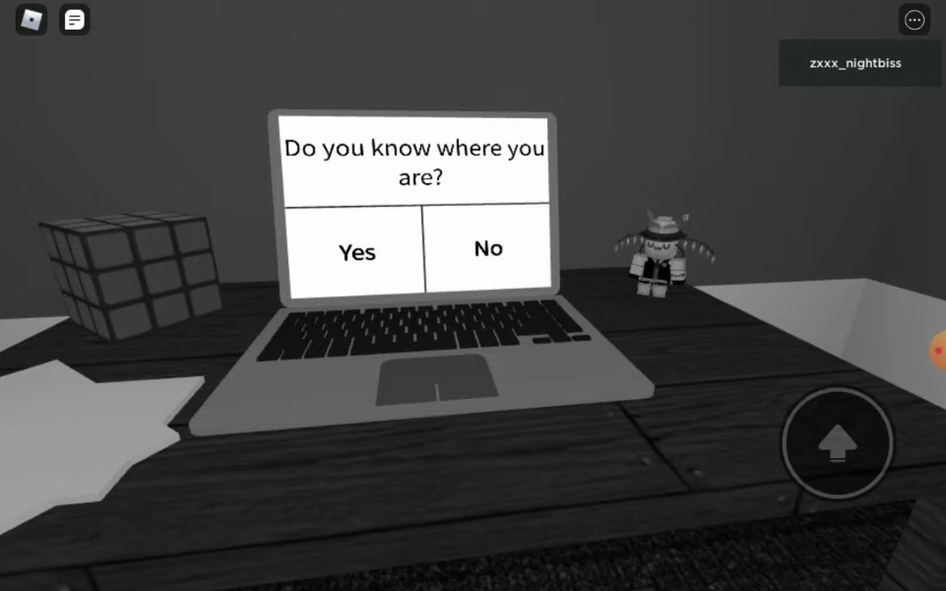
# Answer the location, heart disease (No), panic attack, God, ghosts, free will and 'Are you sure?' questions
pyautogui.click(488, 249)
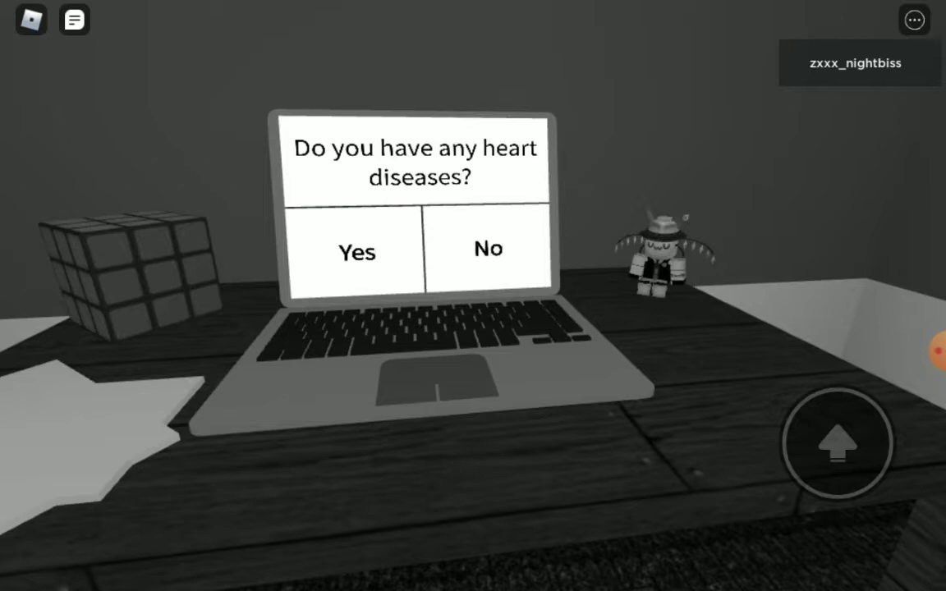
pyautogui.click(488, 249)
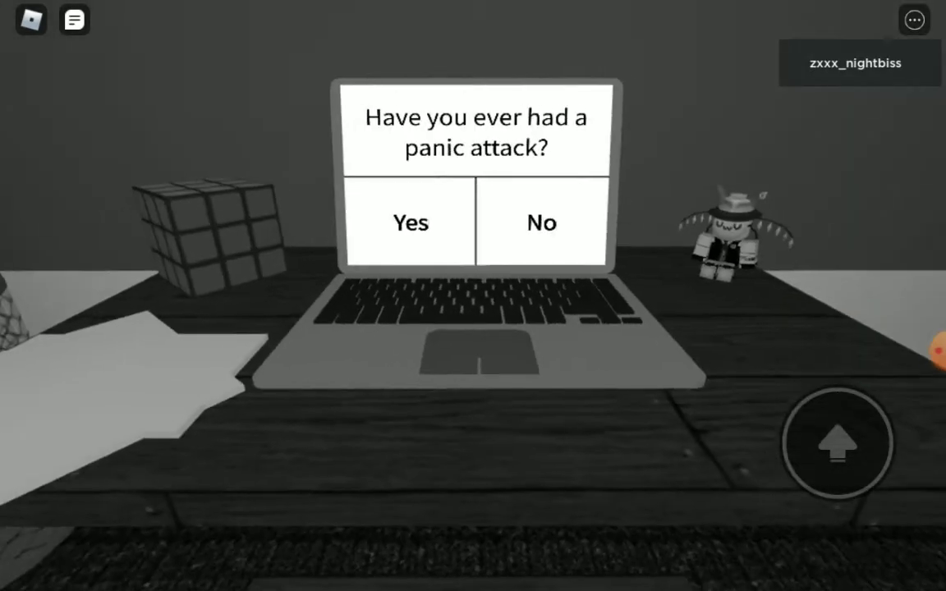
pyautogui.click(397, 222)
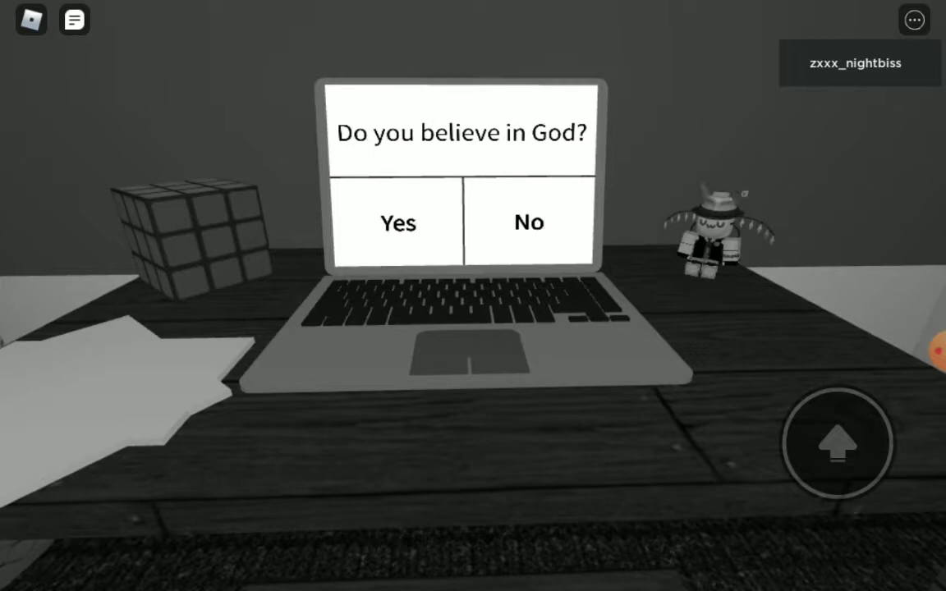
pyautogui.click(398, 222)
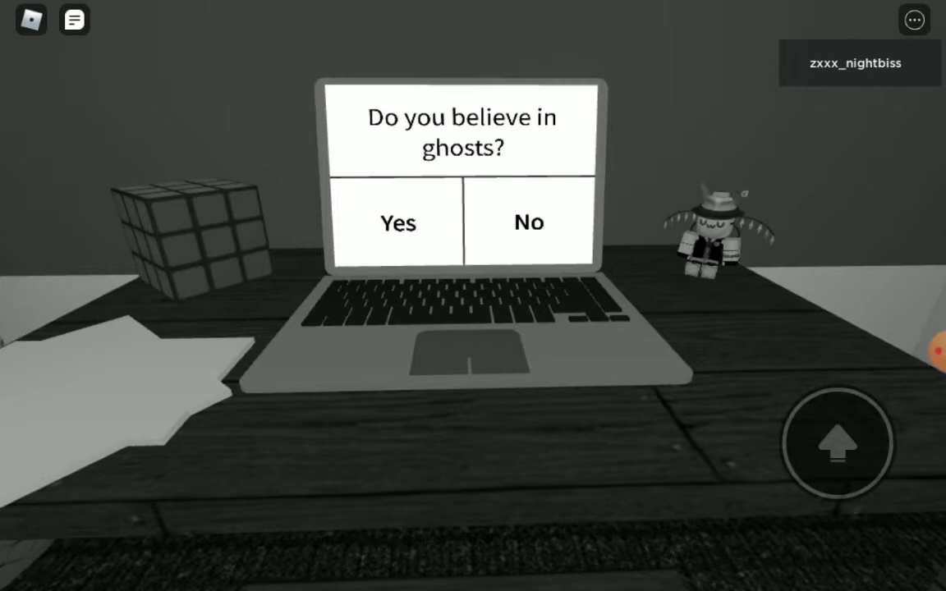
pyautogui.click(398, 223)
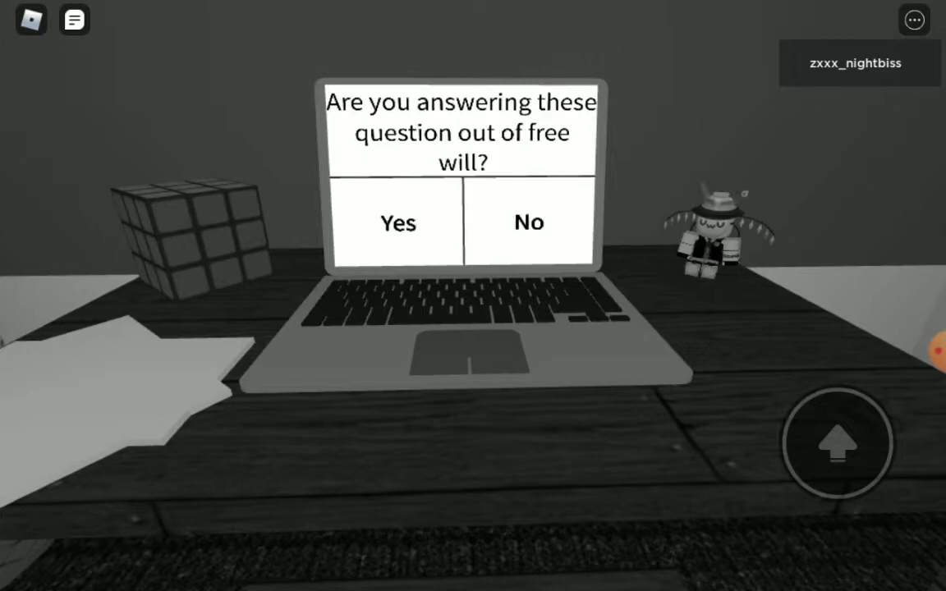
pyautogui.click(398, 223)
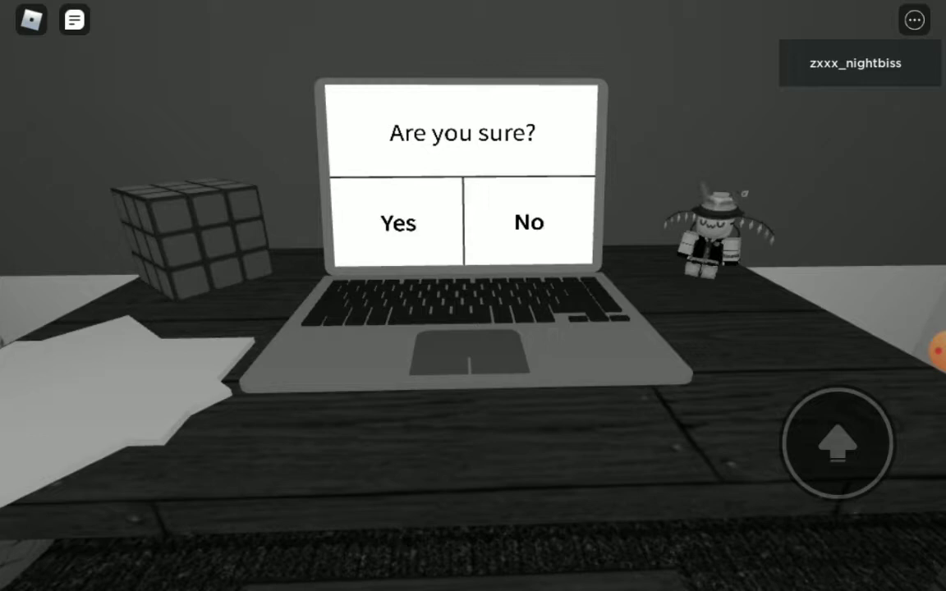
pyautogui.click(398, 223)
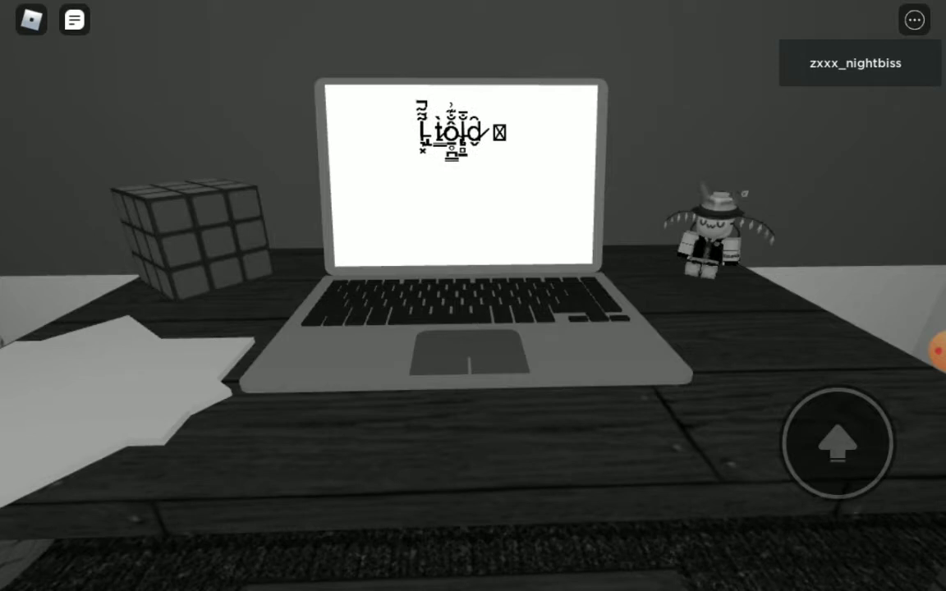
# Turn the camera around the room while the glitch text and following questions play out
pyautogui.moveTo(575, 328); pyautogui.dragTo(411, 328)
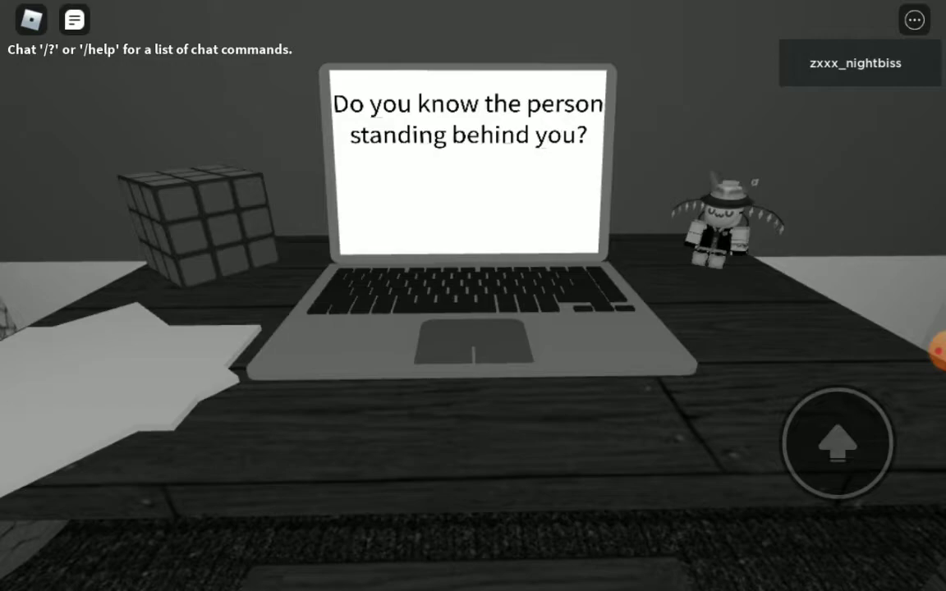
# Look behind and around the room, then answer whether you know the person behind you
pyautogui.moveTo(519, 202); pyautogui.dragTo(165, 246)
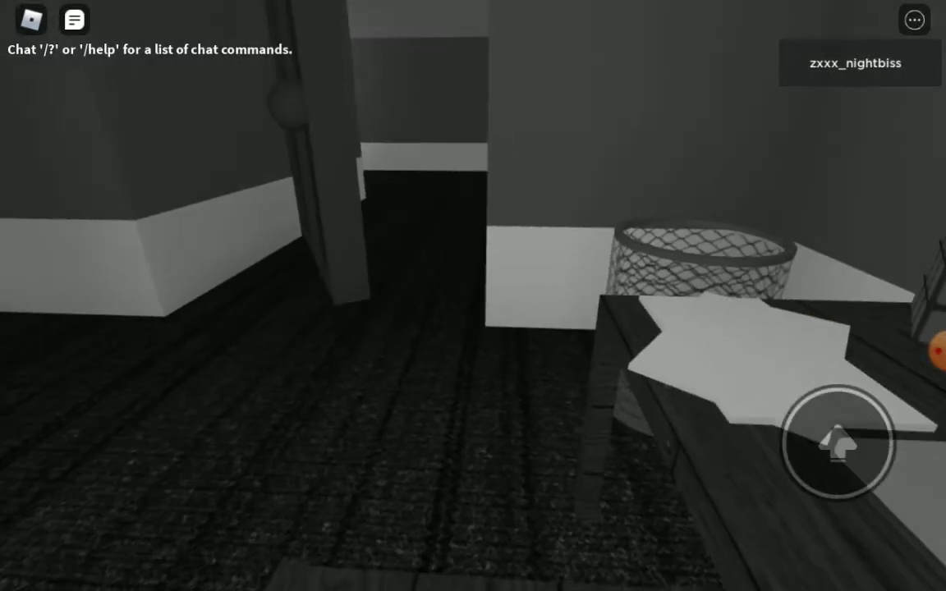
pyautogui.moveTo(246, 247); pyautogui.dragTo(574, 247)
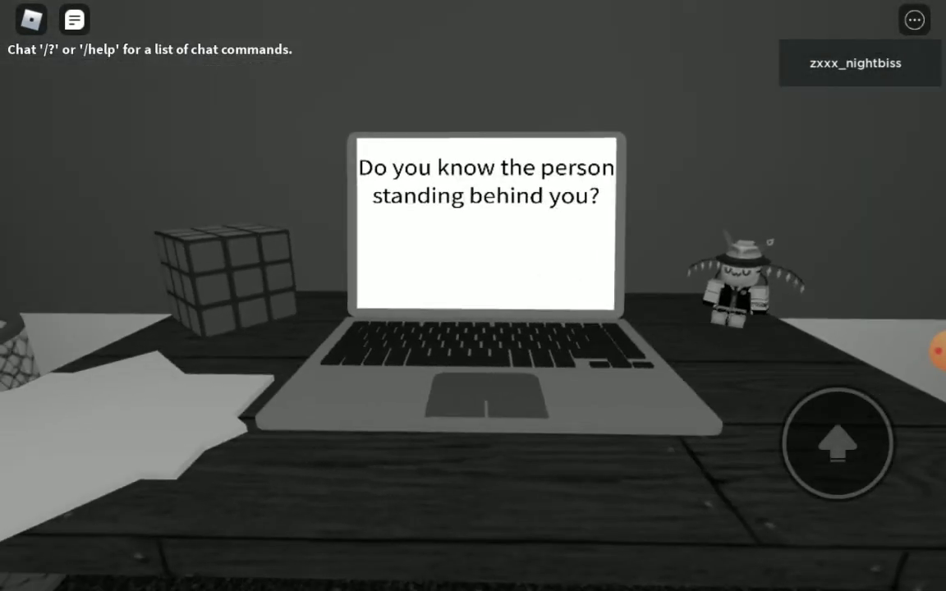
pyautogui.moveTo(575, 246)
pyautogui.mouseDown()
pyautogui.moveTo(206, 247)
pyautogui.moveTo(616, 247)
pyautogui.mouseUp()
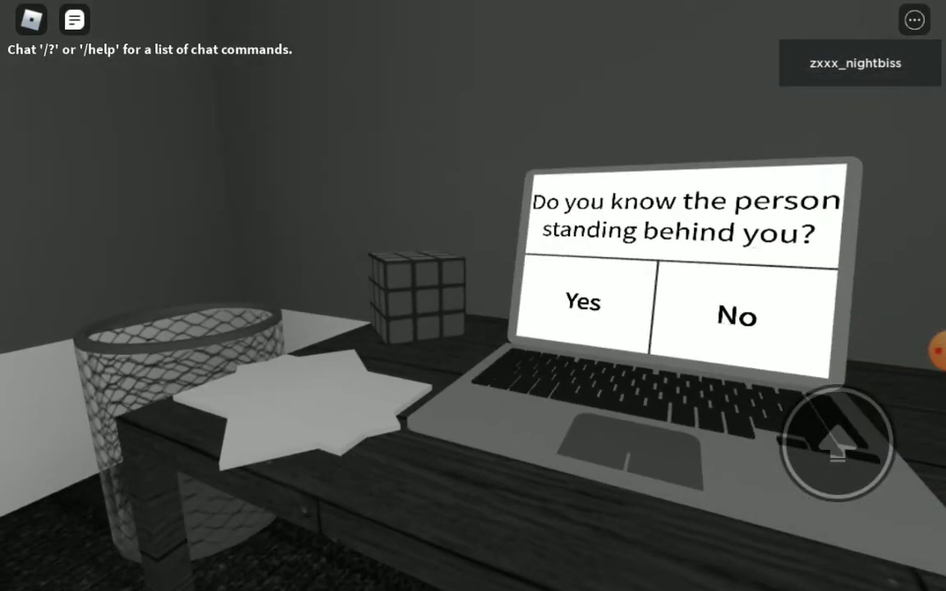
pyautogui.click(583, 303)
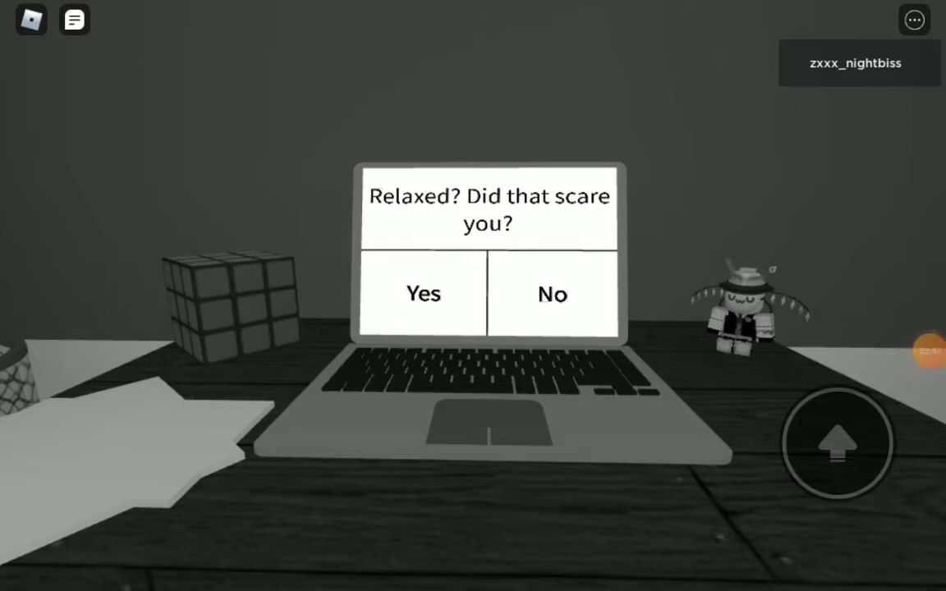
# Answer the scare, what's-happening, person-in-room, enough-for-you and end-survey-now questions
pyautogui.click(552, 295)
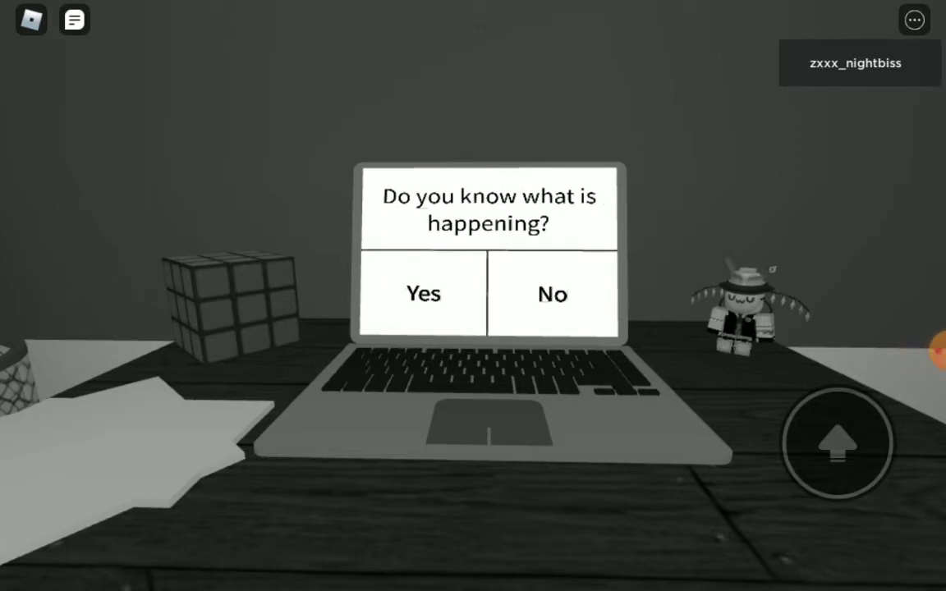
pyautogui.click(552, 294)
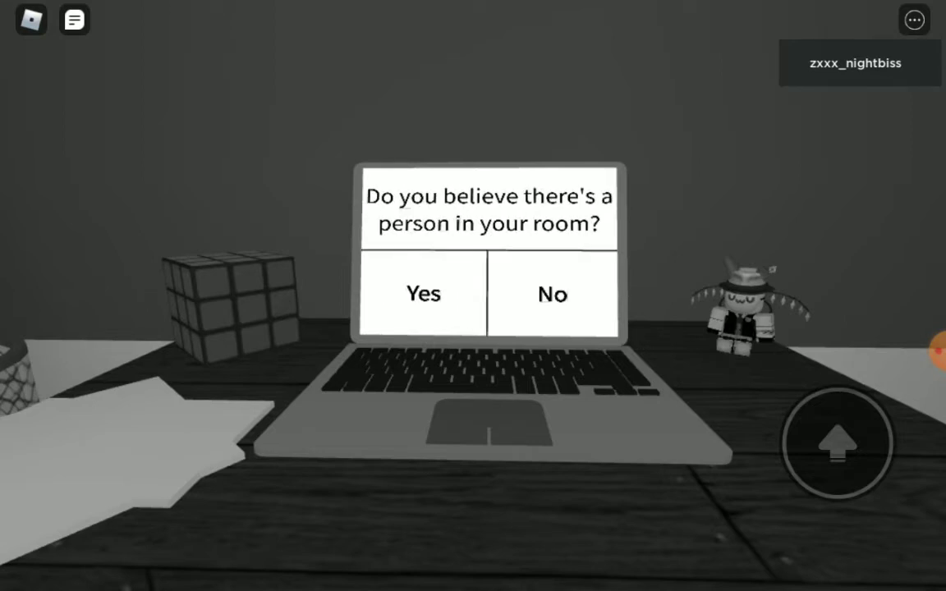
pyautogui.click(552, 294)
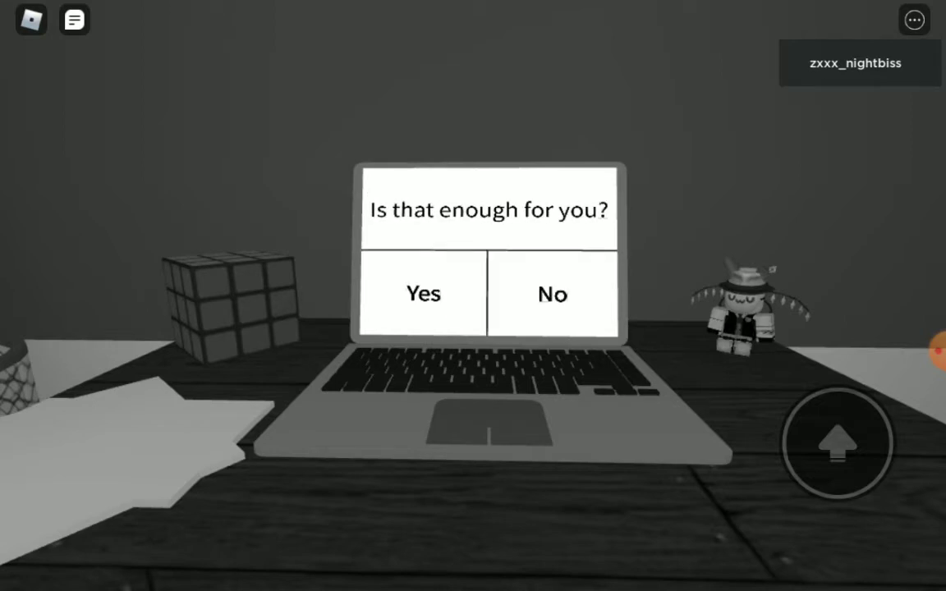
pyautogui.click(552, 294)
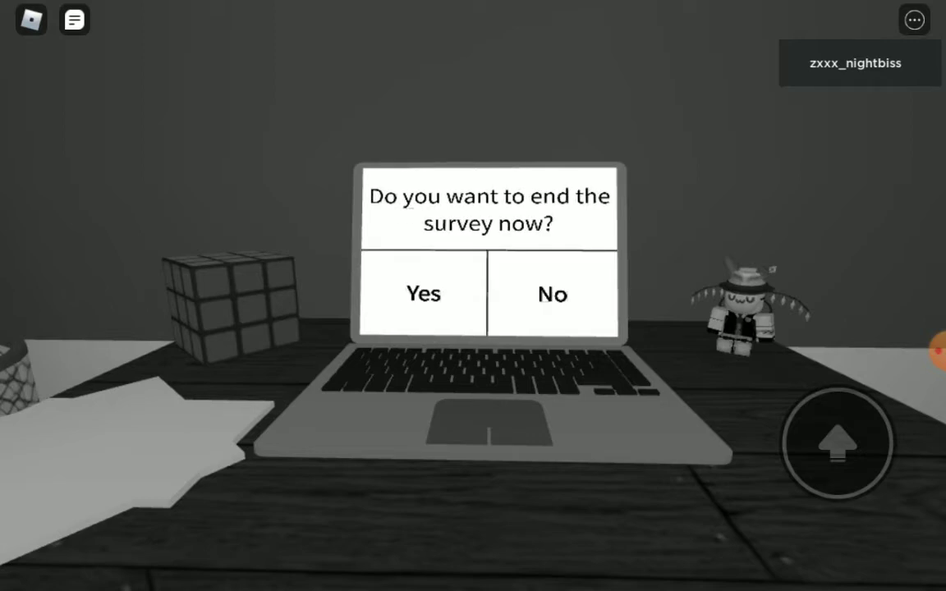
pyautogui.click(424, 293)
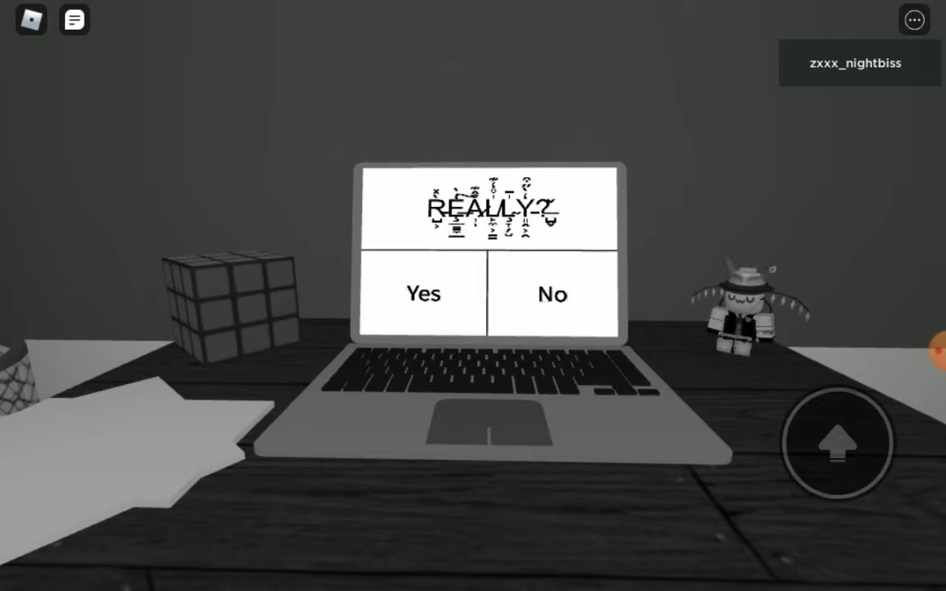
# Answer the glitchy 'REALLY?', end-survey and brave-person prompts
pyautogui.click(424, 293)
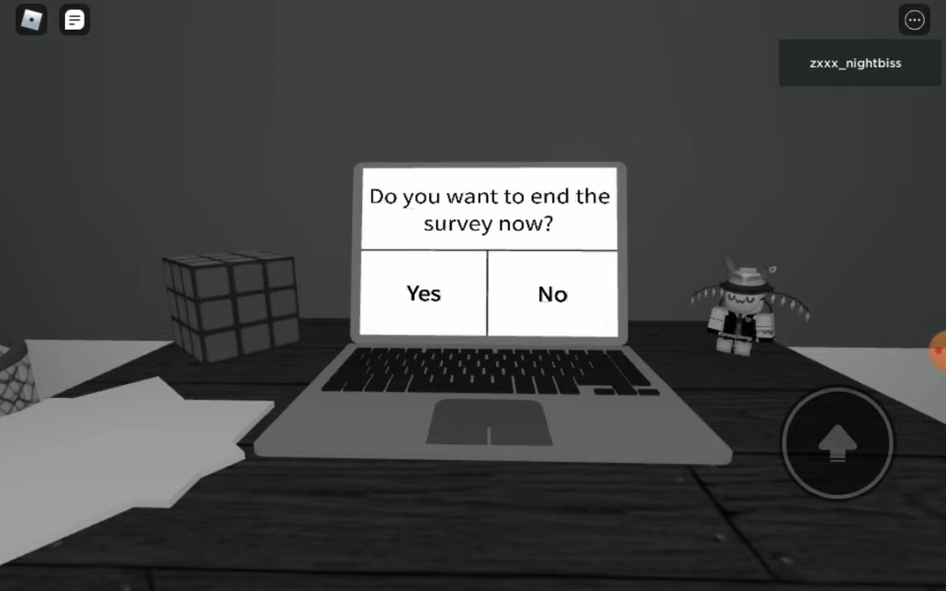
pyautogui.click(423, 294)
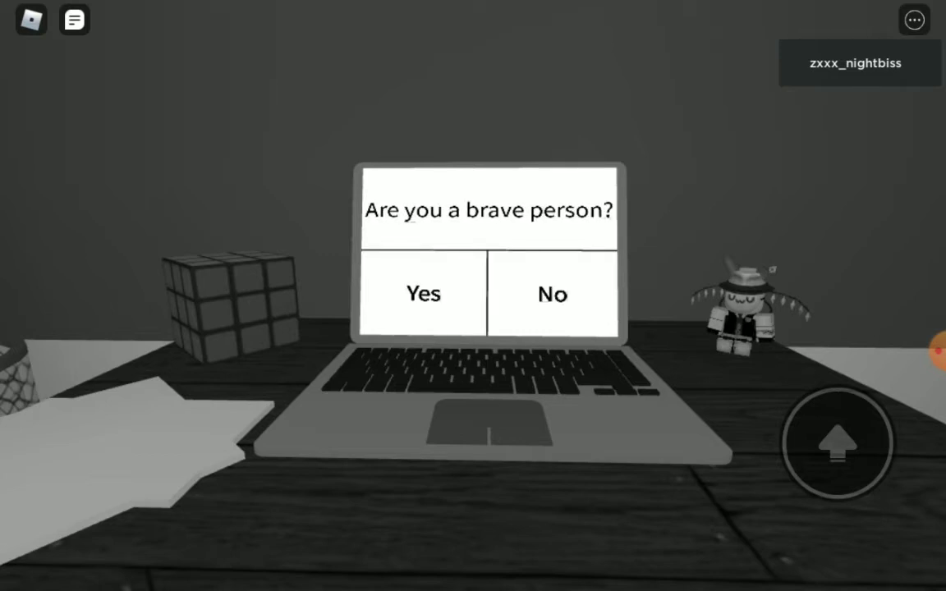
pyautogui.click(423, 294)
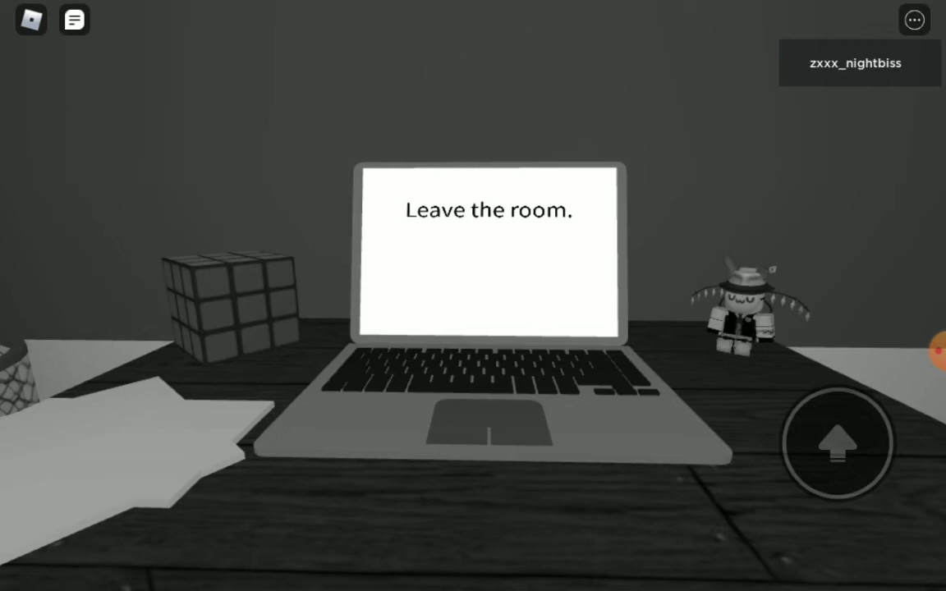
# Continue past the Bad Ending and leave from the Disconnected (error 267) dialog
pyautogui.click(938, 352)
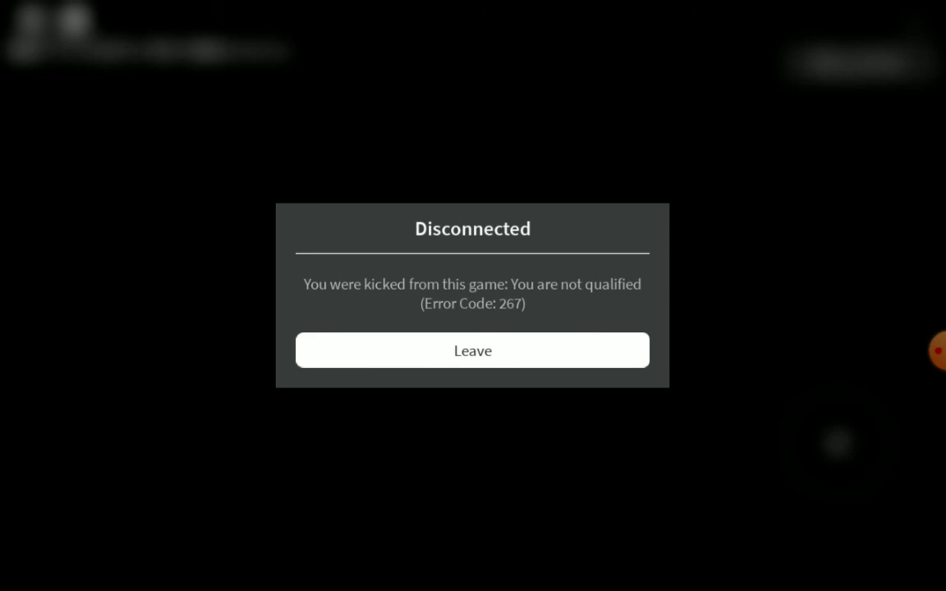
pyautogui.click(938, 351)
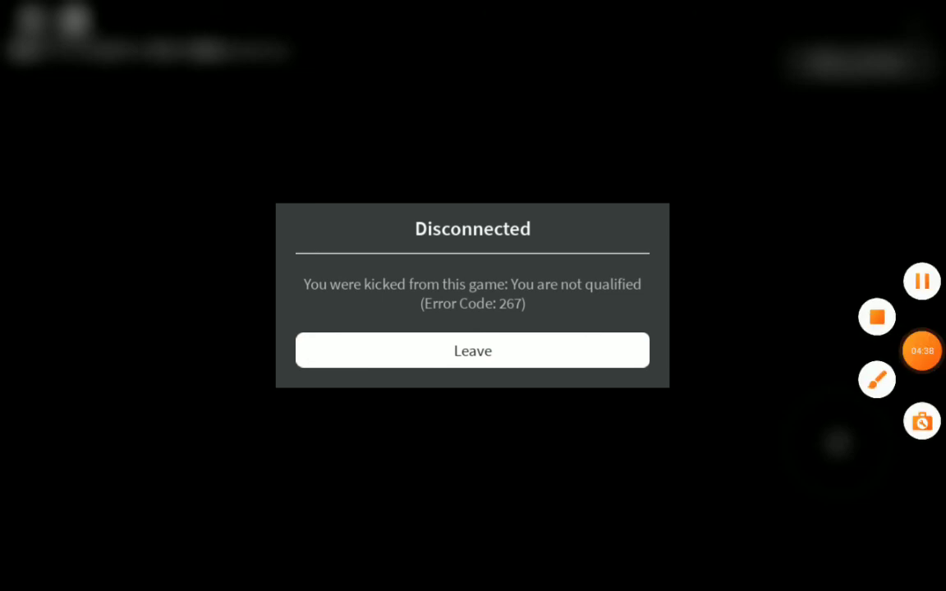